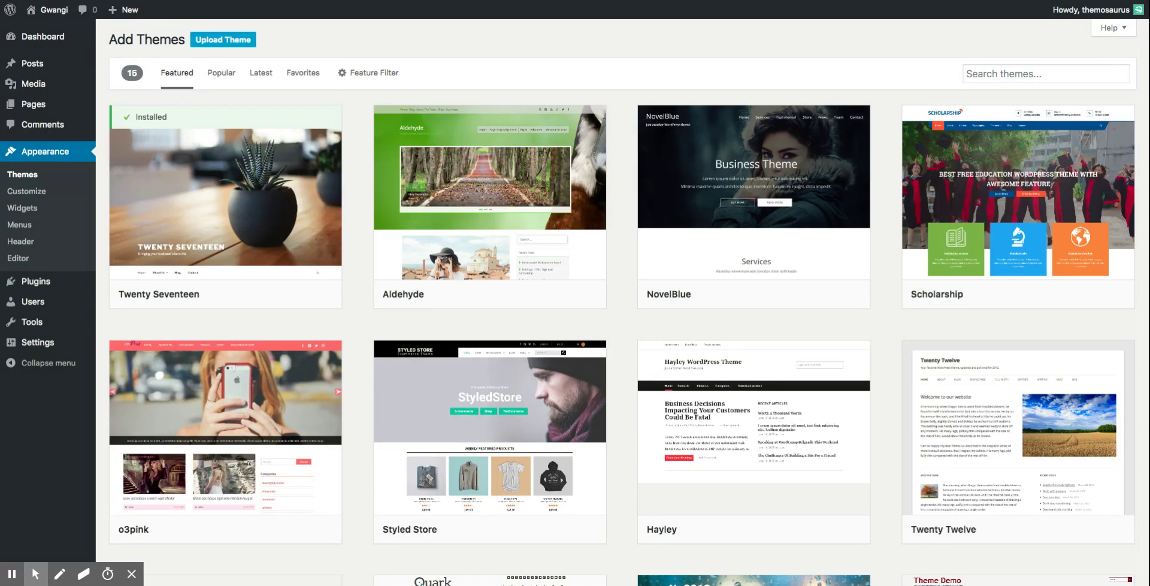
Upload the gwangi.zip theme file and install it.
click(224, 39)
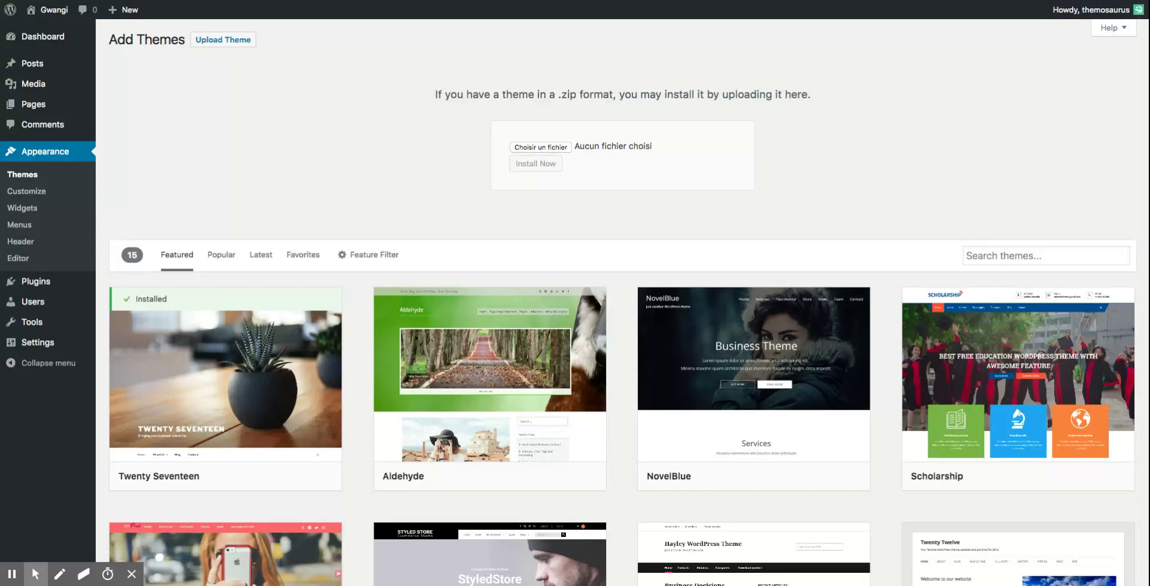
key(Return)
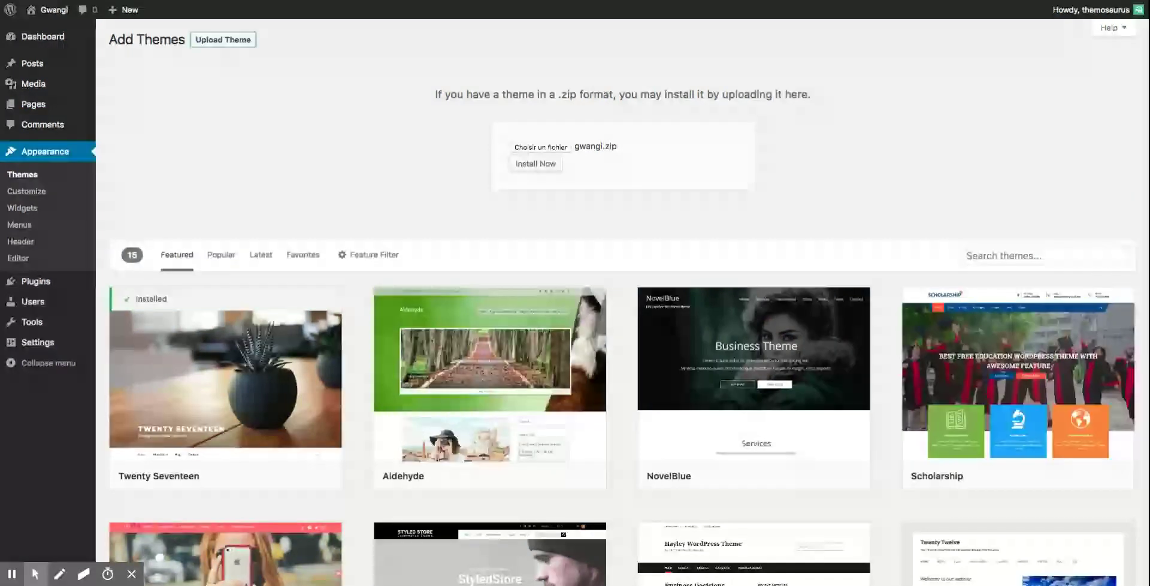
key(Tab)
key(Tab)
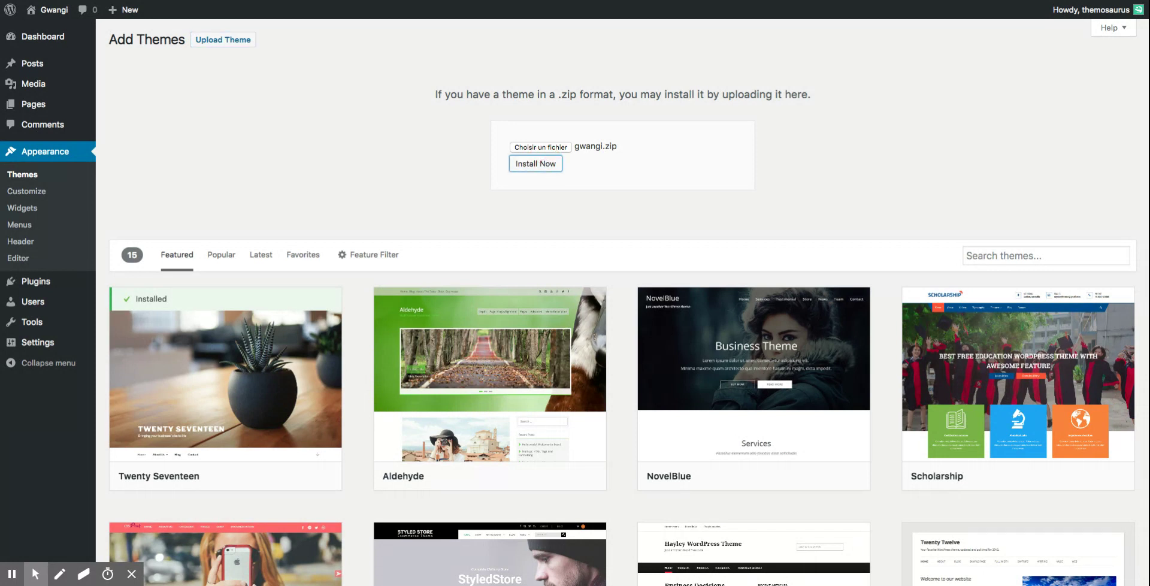
key(Return)
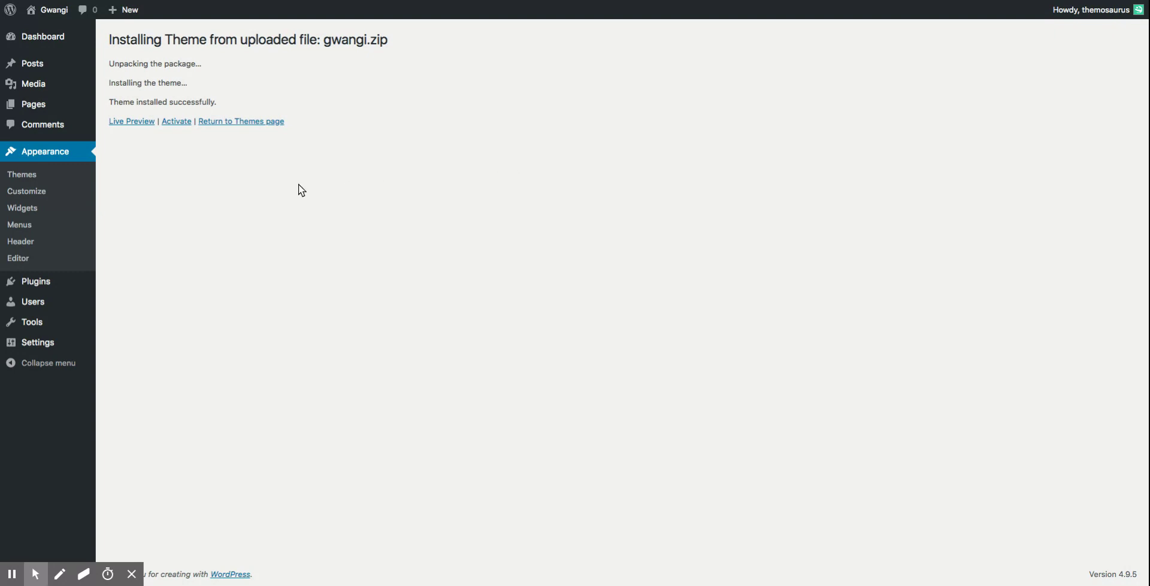
Upload and install the child theme gwangi-youth.zip, and activate it.
click(34, 177)
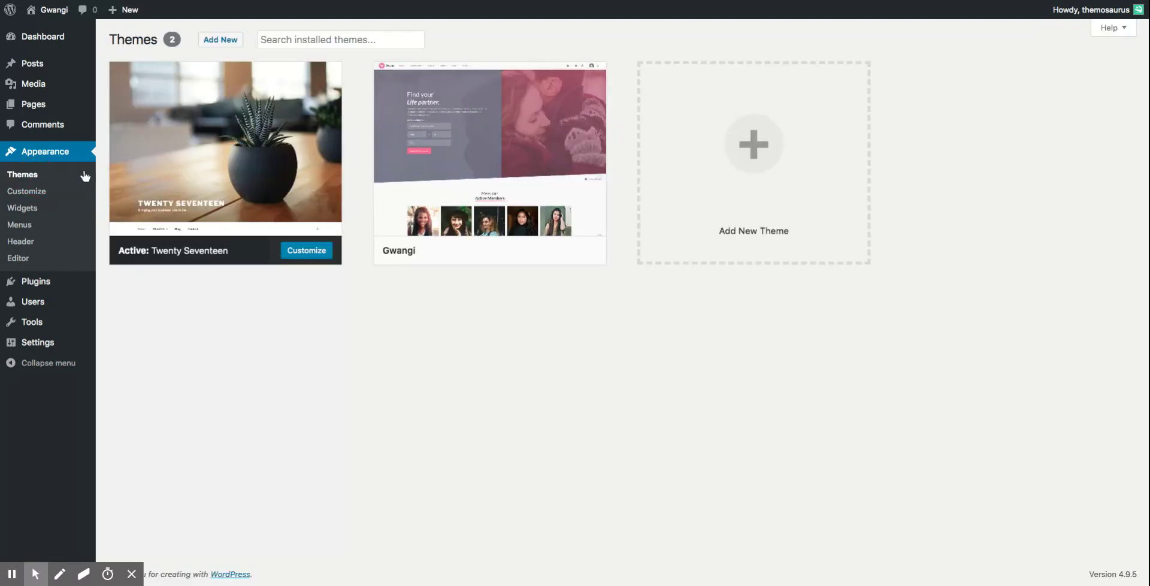
click(211, 43)
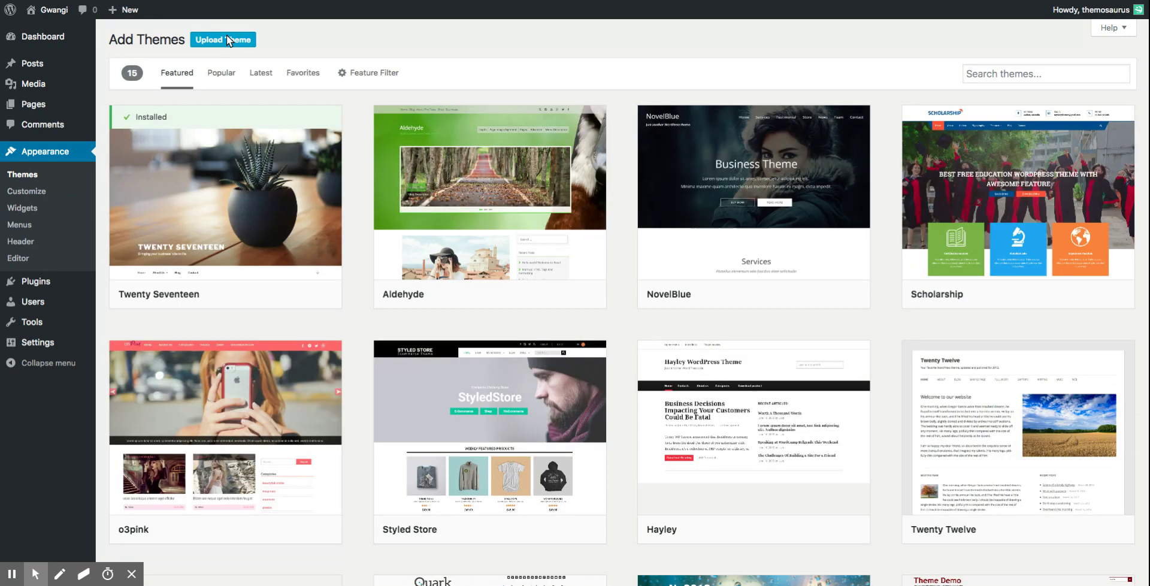
click(228, 41)
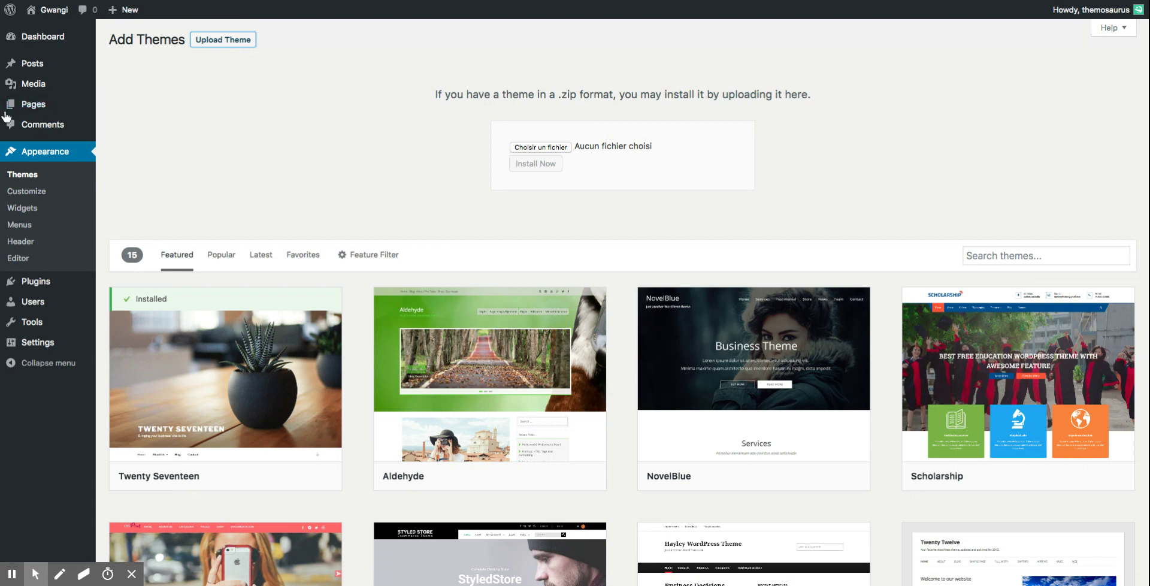
mouse_move(8, 106)
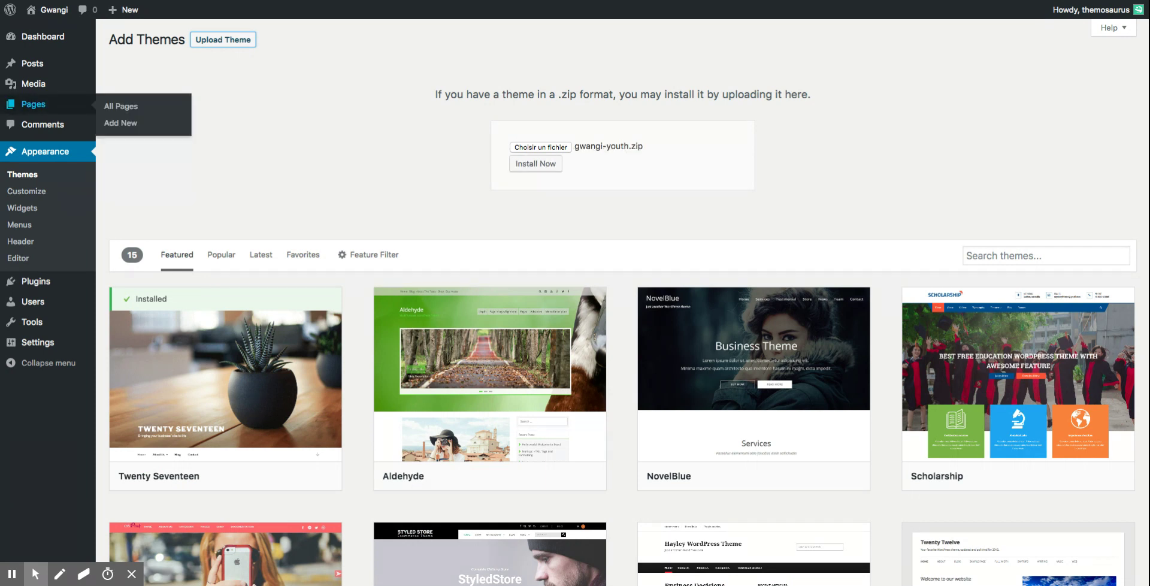
click(540, 165)
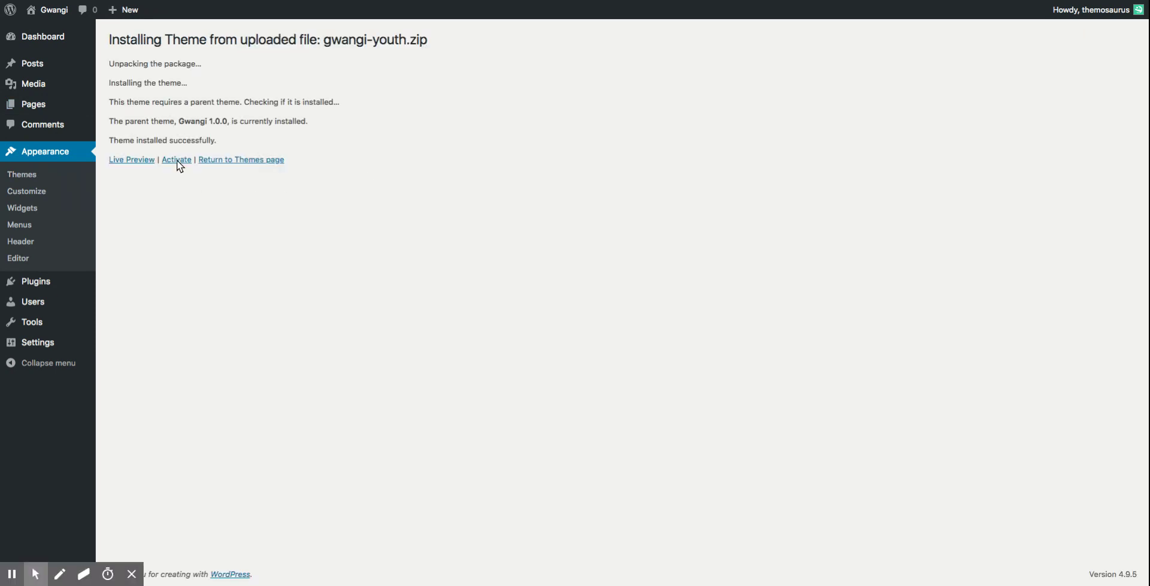
click(177, 160)
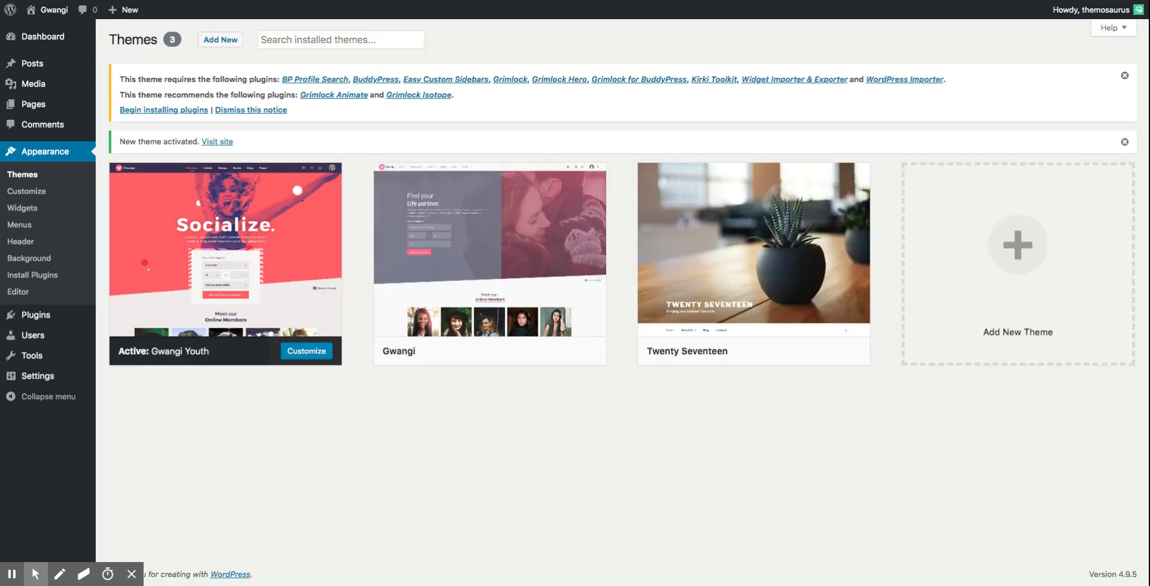
Bulk install and activate all the plugins required and recommended by the theme.
click(182, 111)
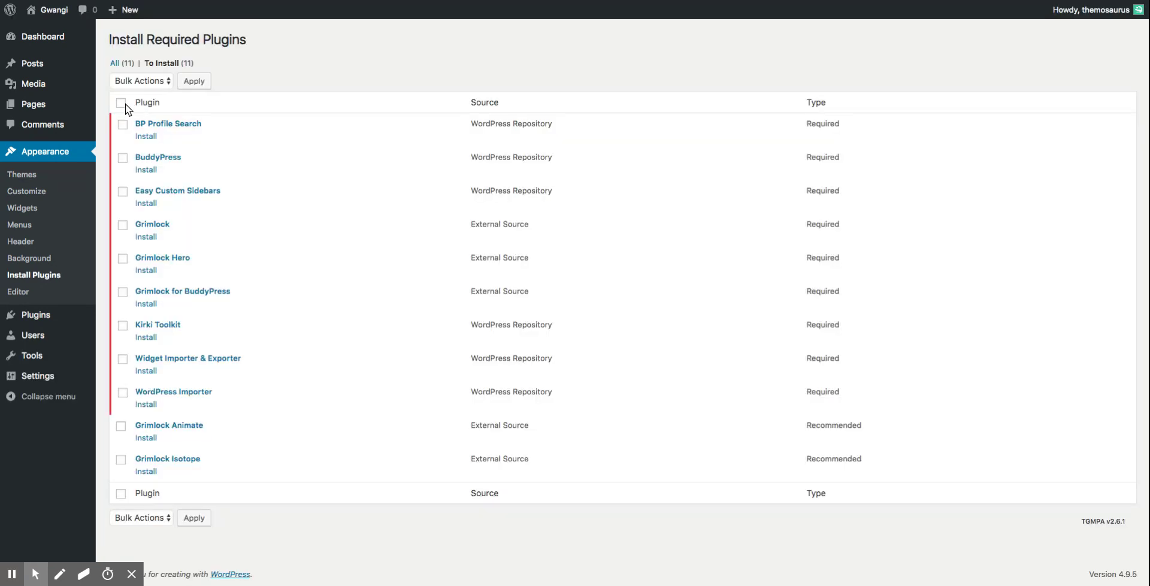
click(124, 103)
click(135, 83)
click(187, 83)
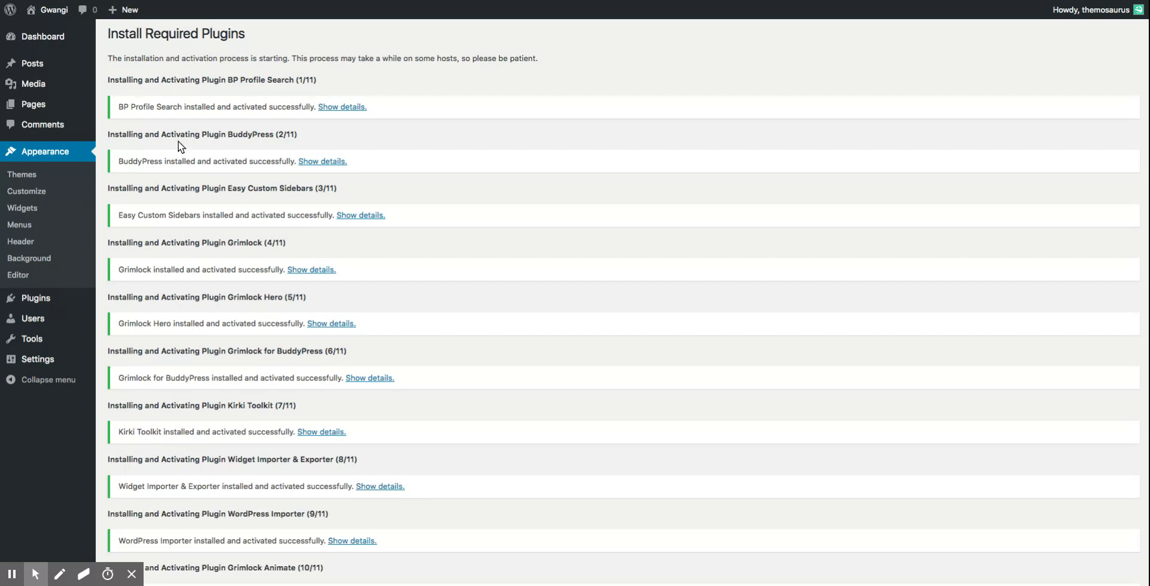
scroll(202, 315, down, 3)
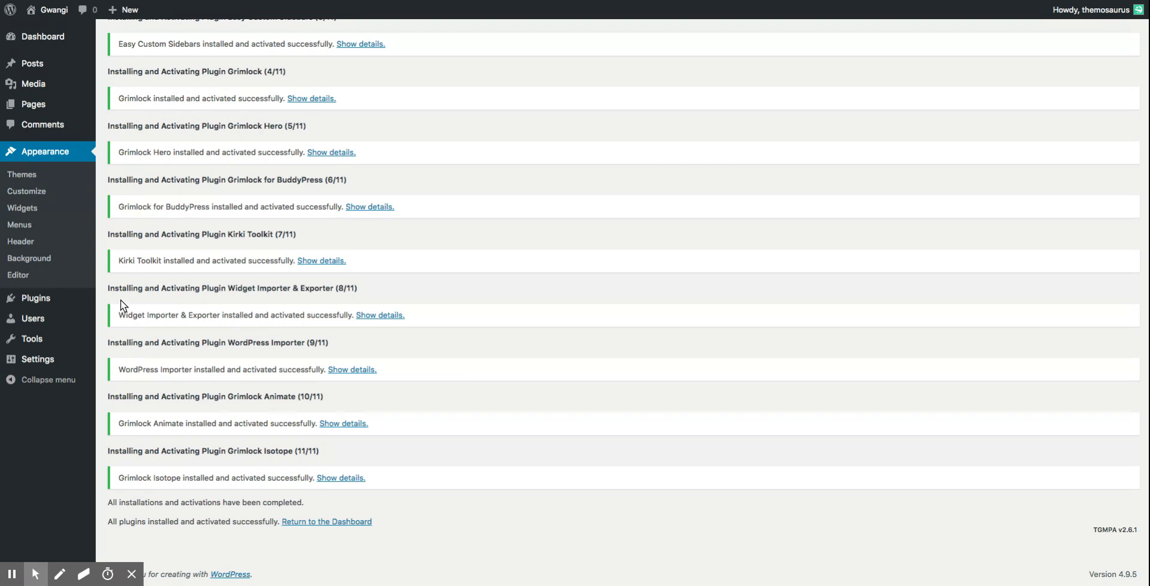
mouse_move(50, 303)
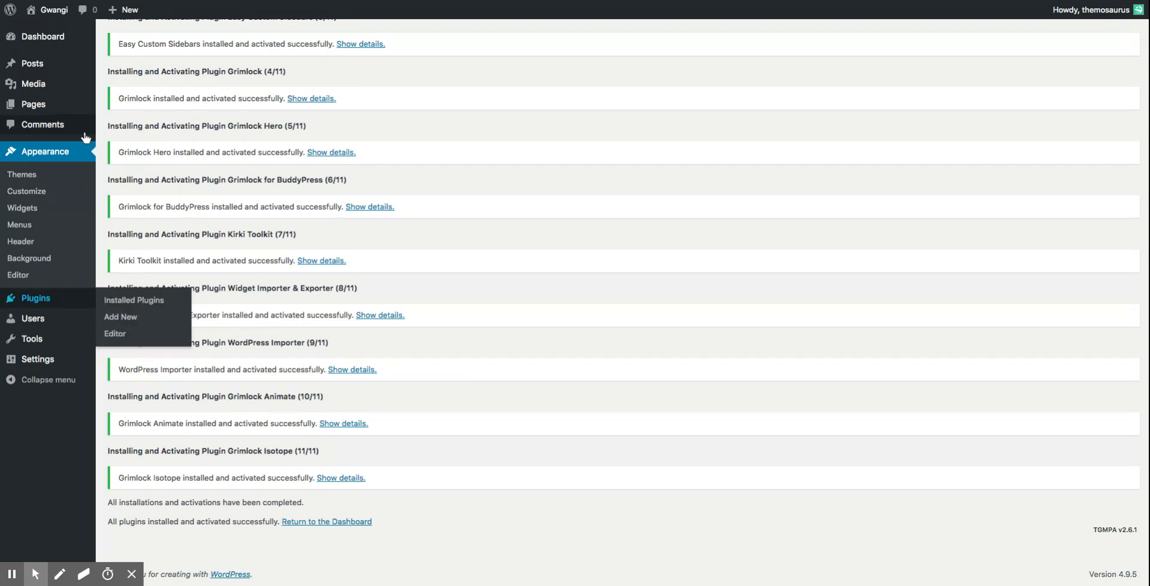
Generate the default BuddyPress user profile fields in the Base (Primary) group.
click(358, 521)
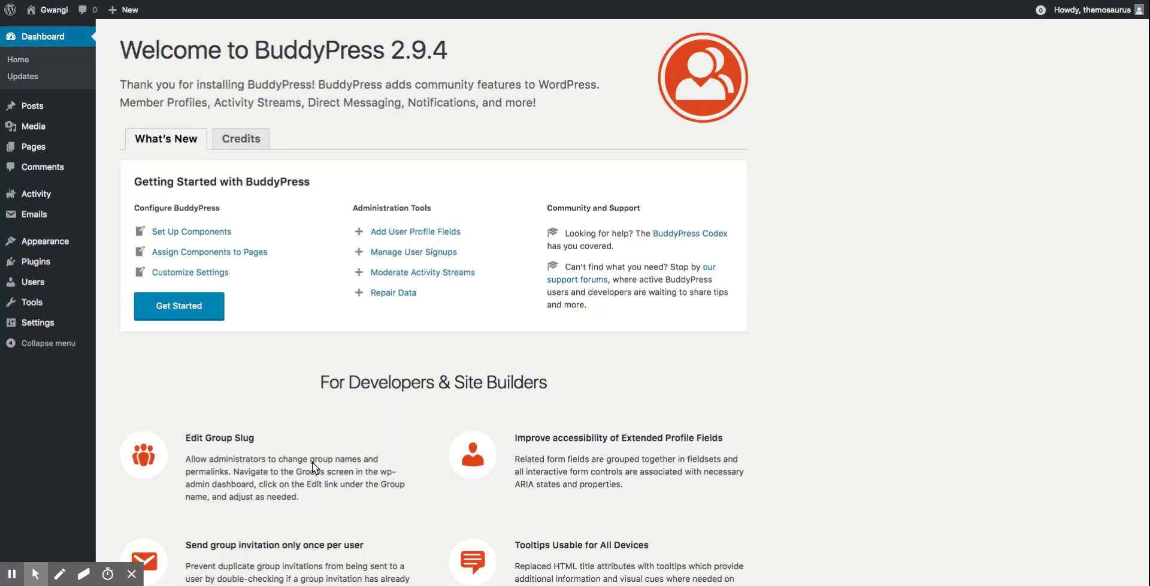
mouse_move(62, 284)
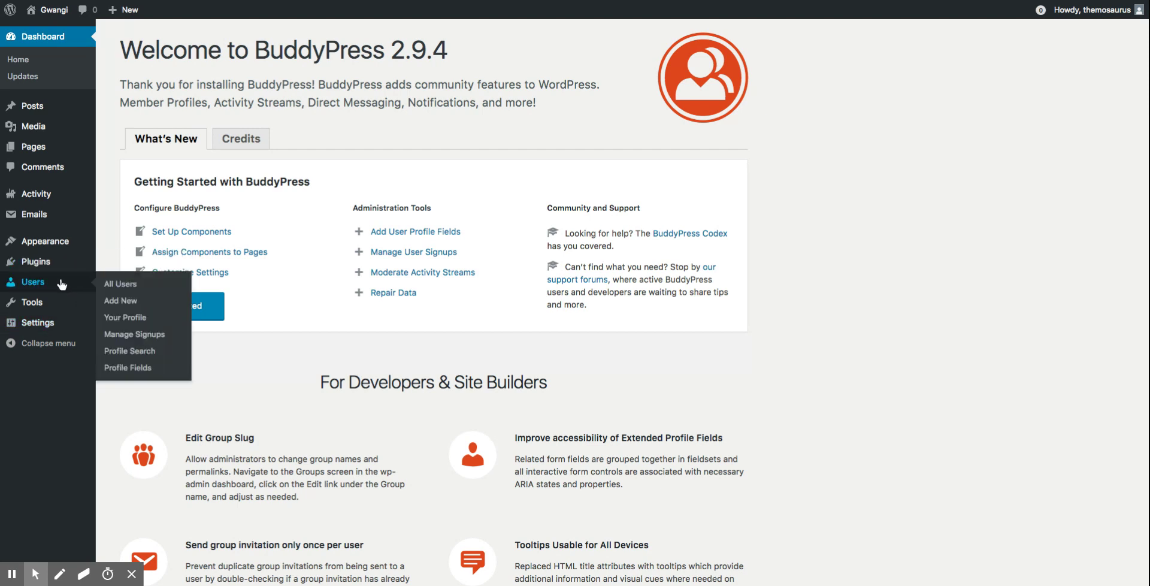
click(127, 368)
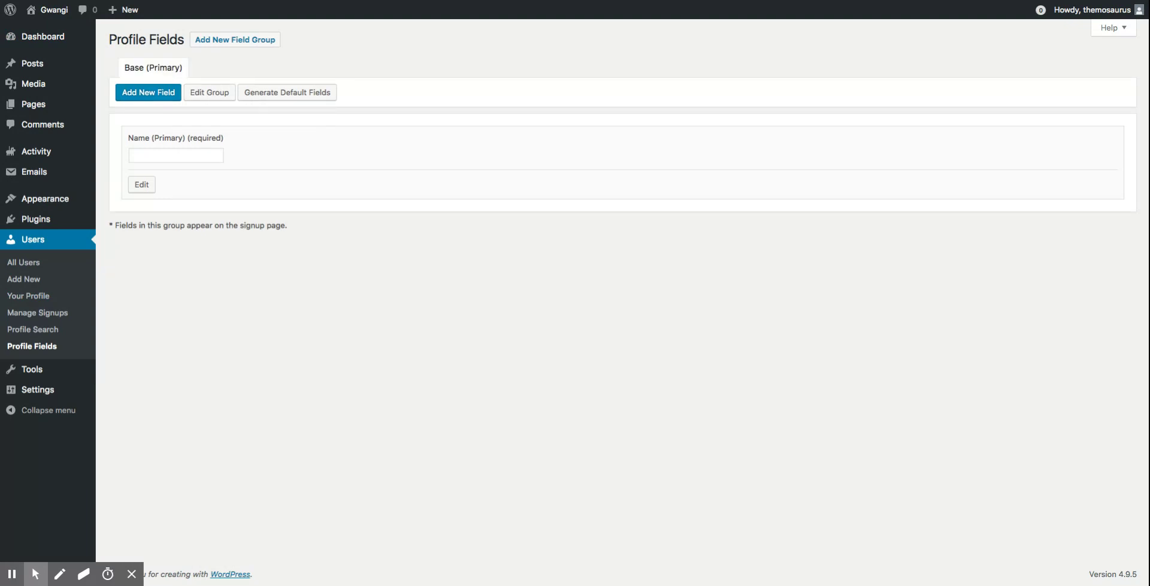
click(315, 94)
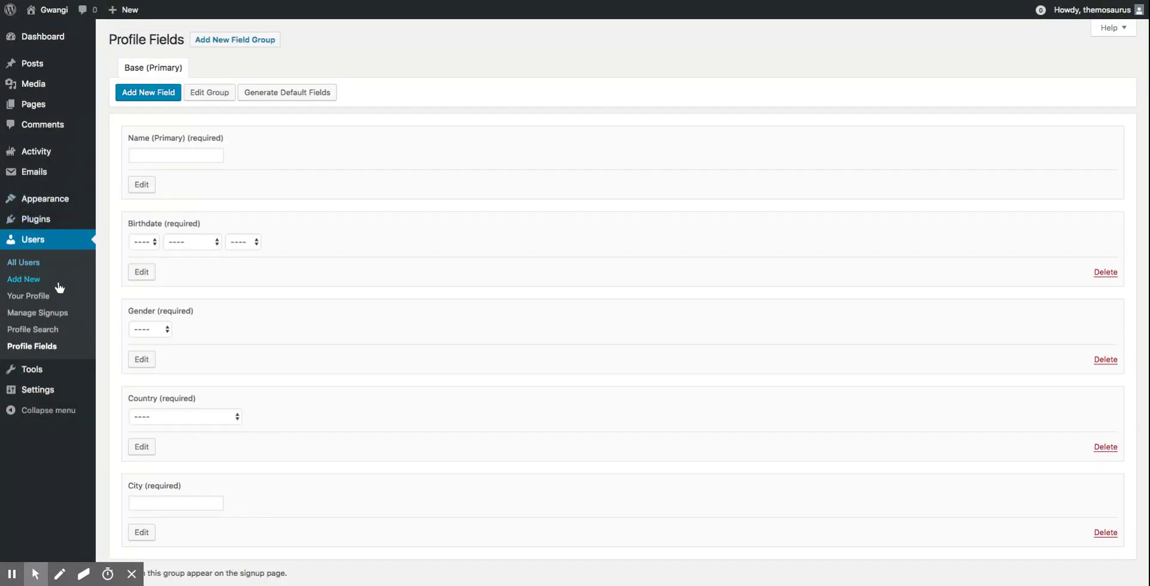
Enable the BuddyPress components Friend Connections, Private Messaging, User Groups and Site Tracking, and save the settings.
mouse_move(54, 391)
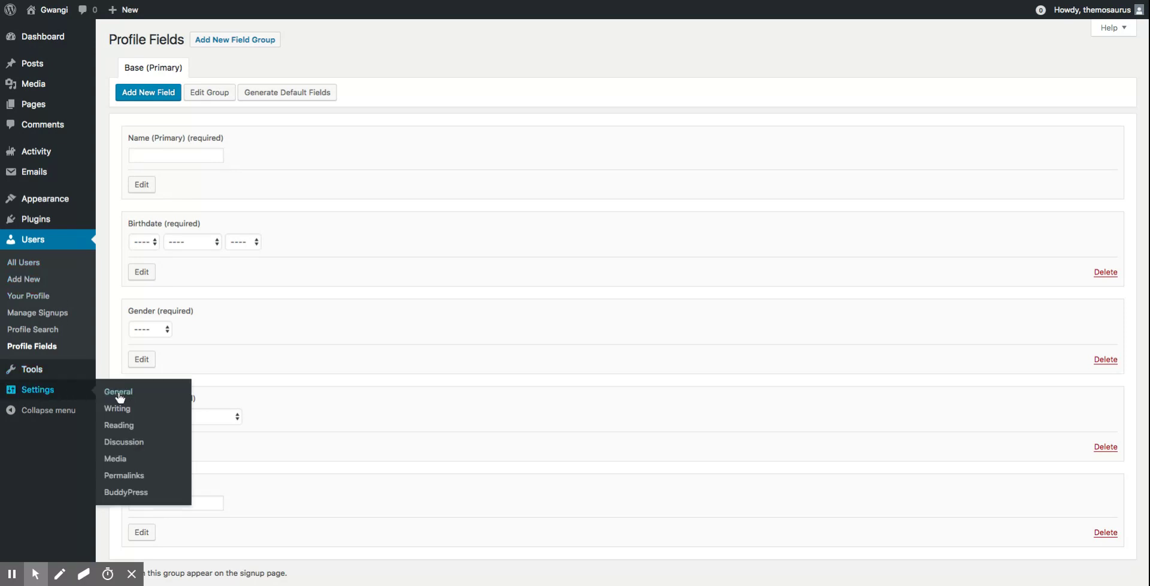
click(119, 493)
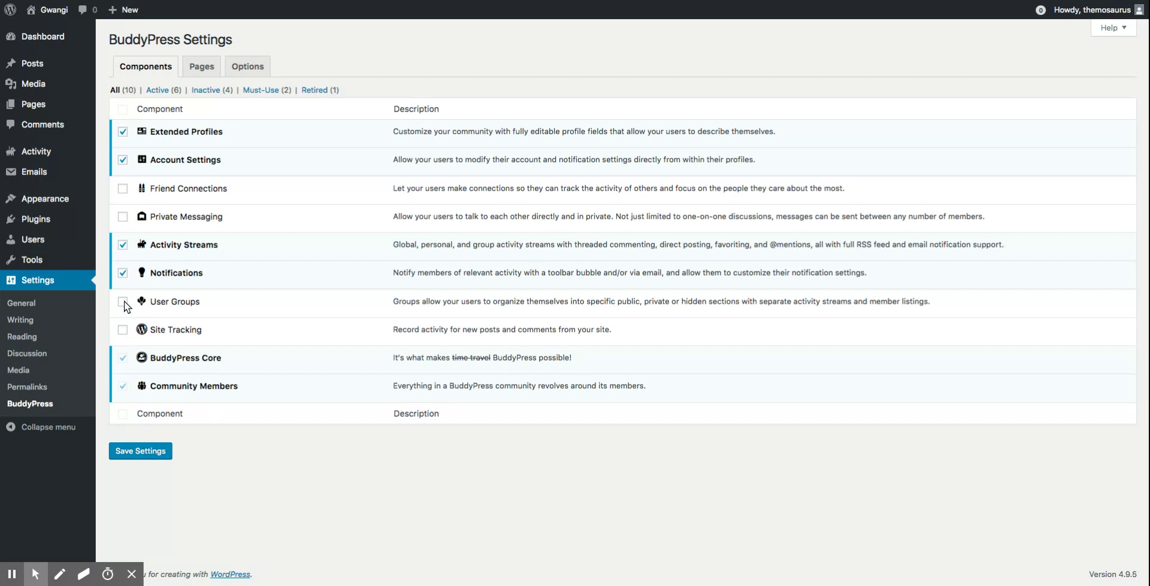
click(123, 216)
click(122, 301)
click(122, 330)
click(139, 455)
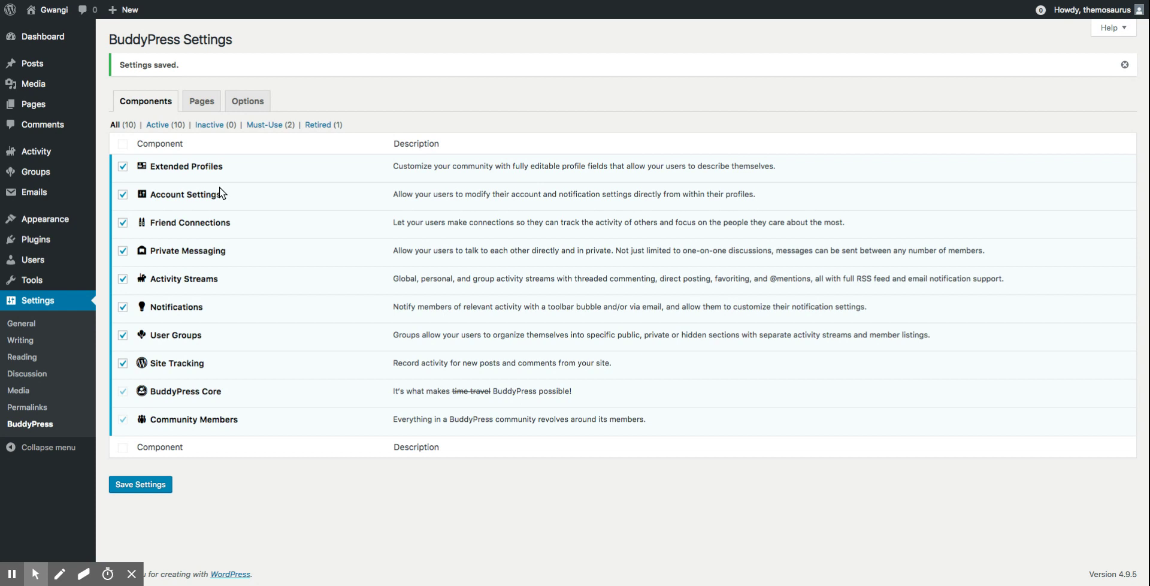
Check the BuddyPress registration page requirement, enable "Anyone can register" in the site's general settings, and save.
click(204, 103)
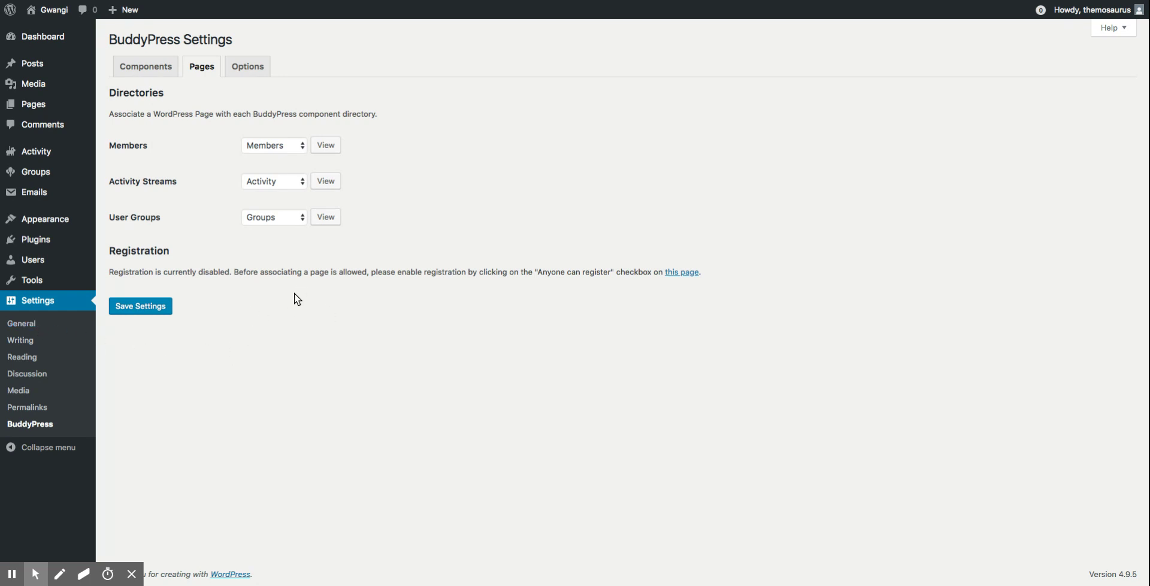
drag(228, 273, 604, 273)
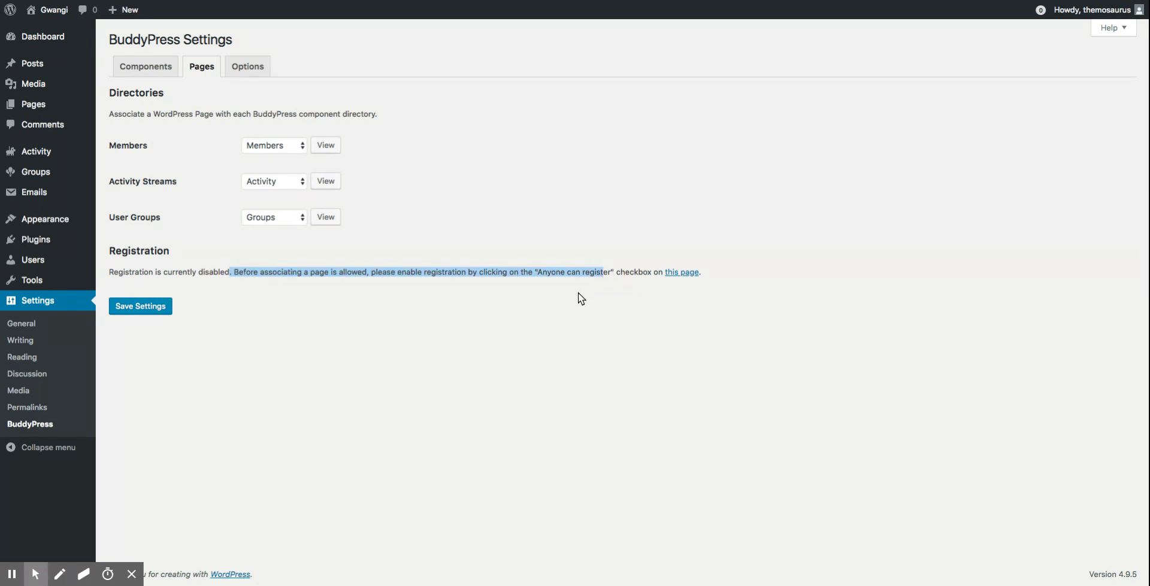
click(26, 324)
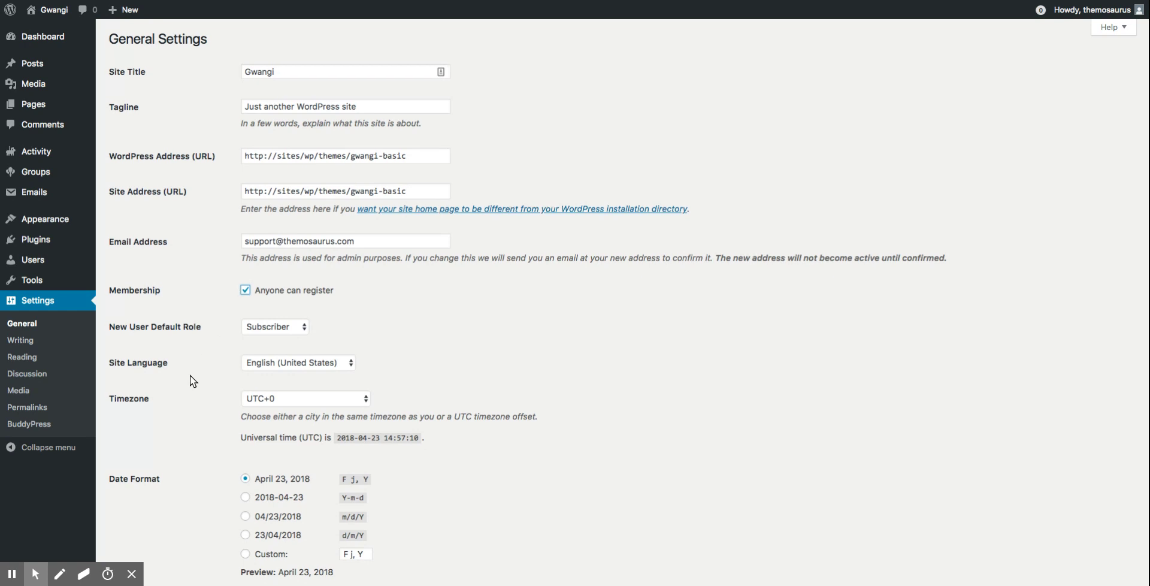
scroll(190, 375, down, 5)
scroll(190, 375, down, 4)
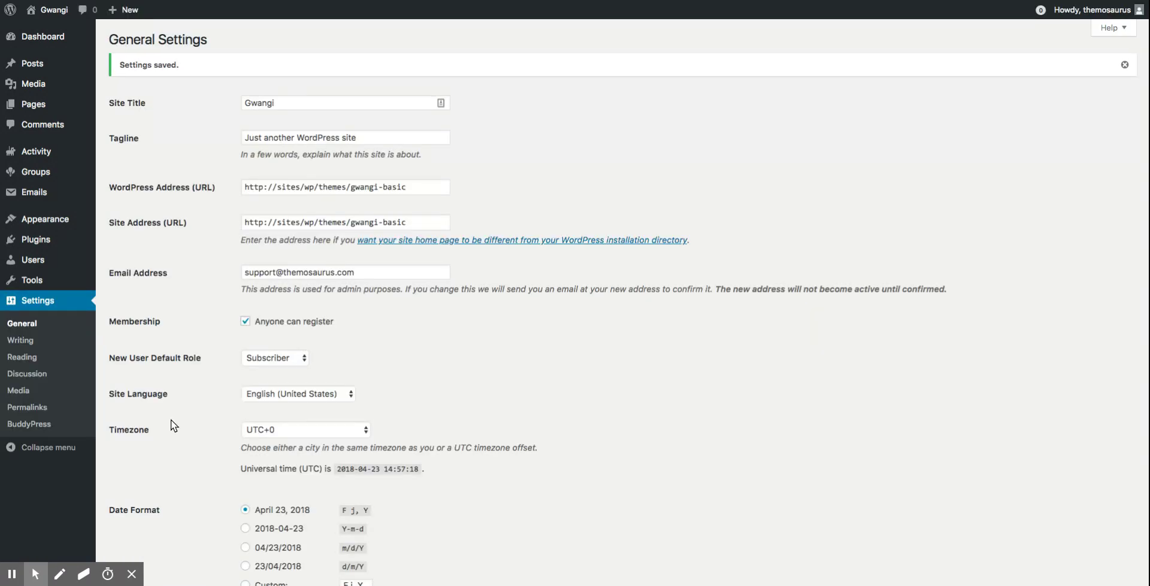
Save the BuddyPress page associations, including the Register and Activate registration pages.
click(50, 425)
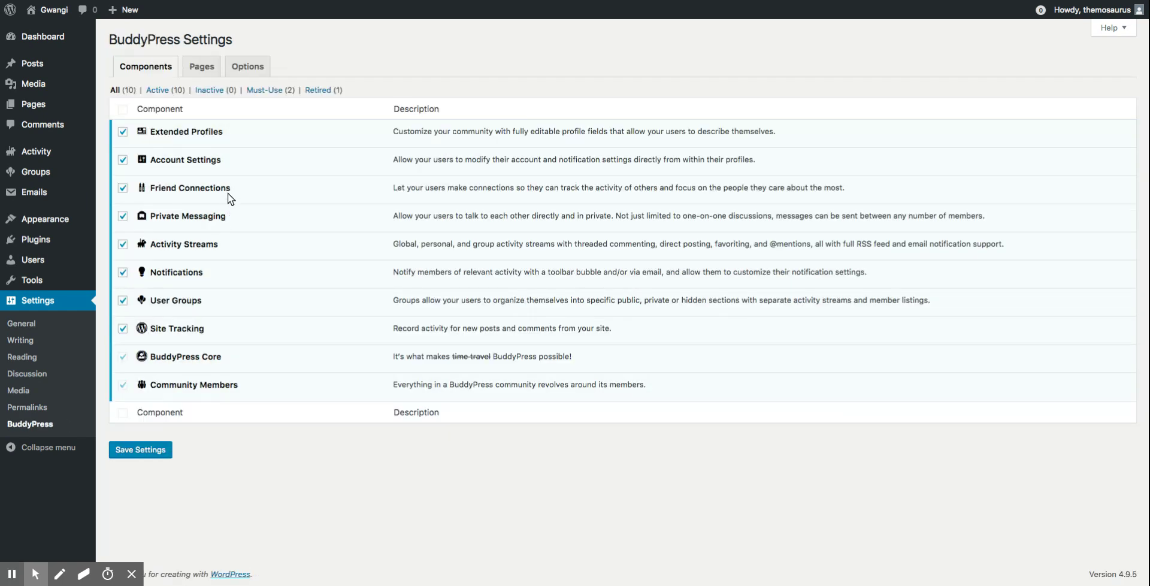
click(203, 72)
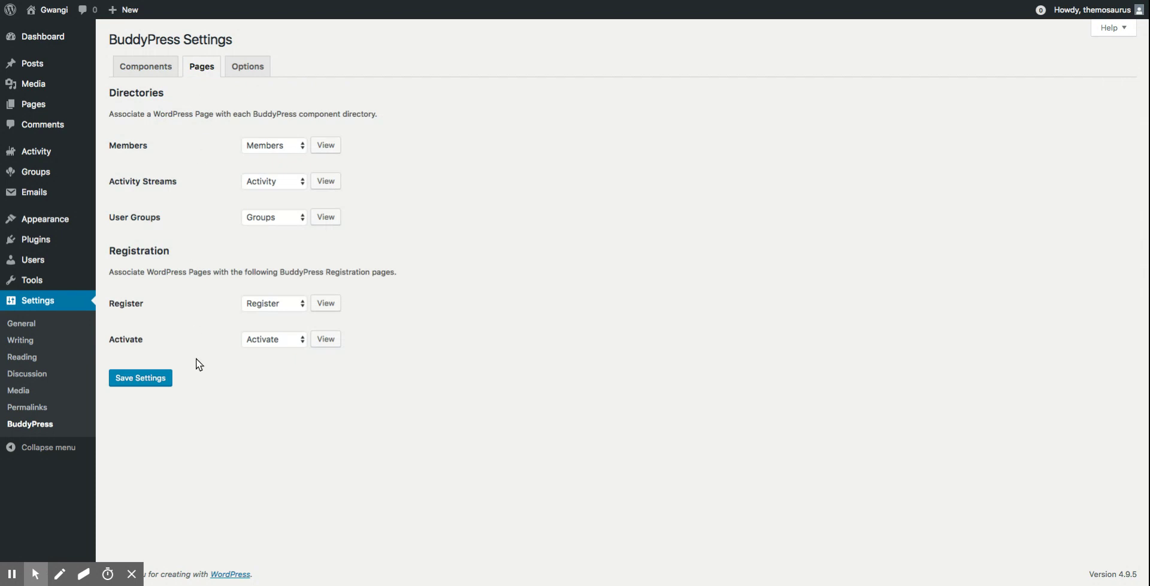
click(156, 380)
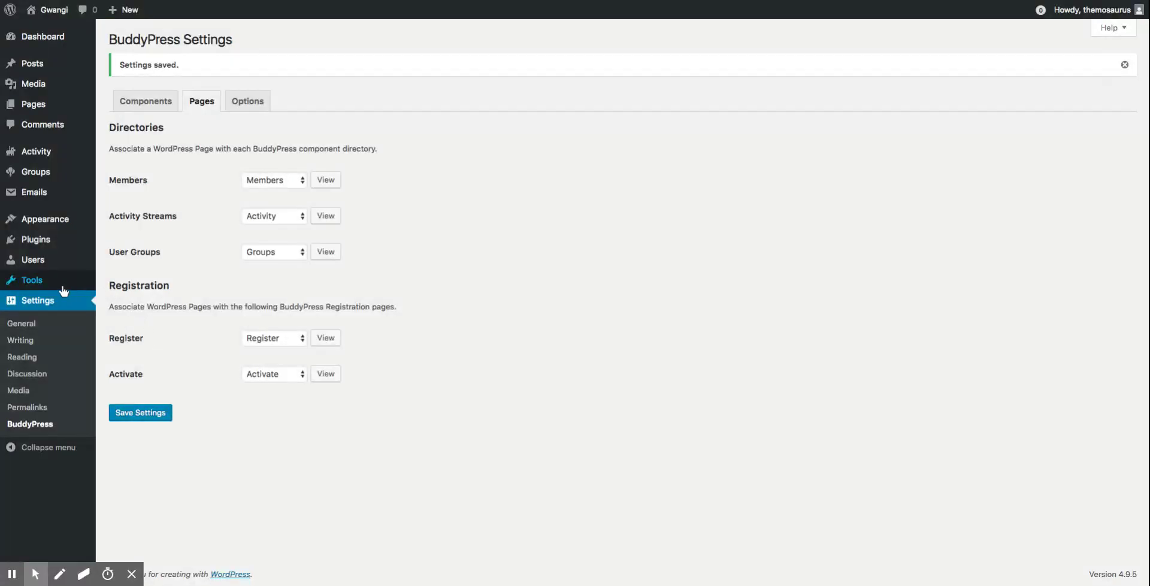
Upload the demo content file gwangi-latest.xml with the WordPress importer.
mouse_move(48, 285)
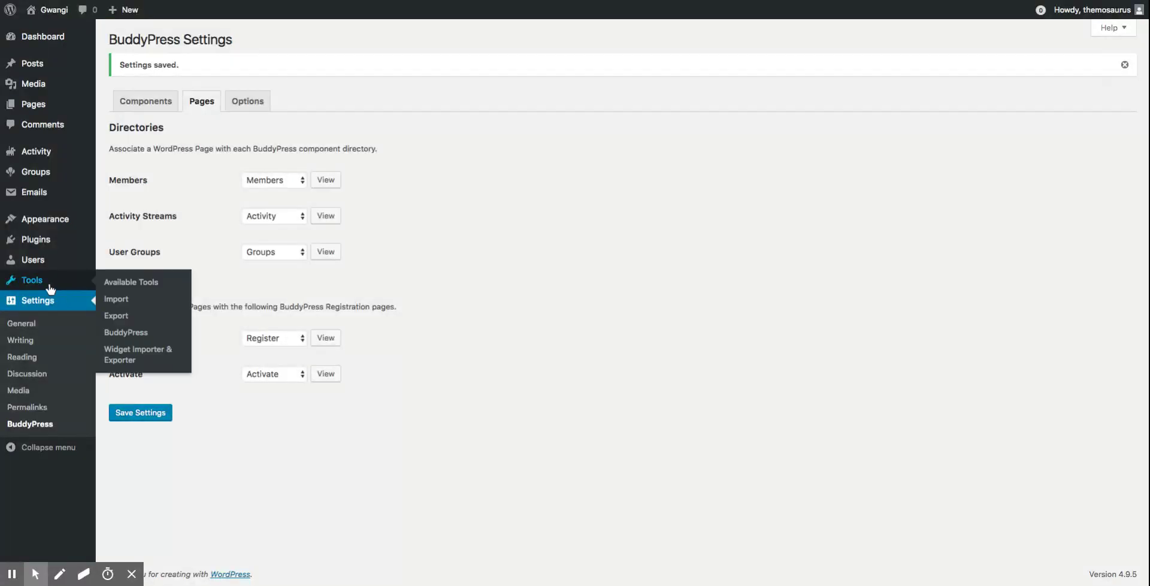
click(113, 300)
click(136, 400)
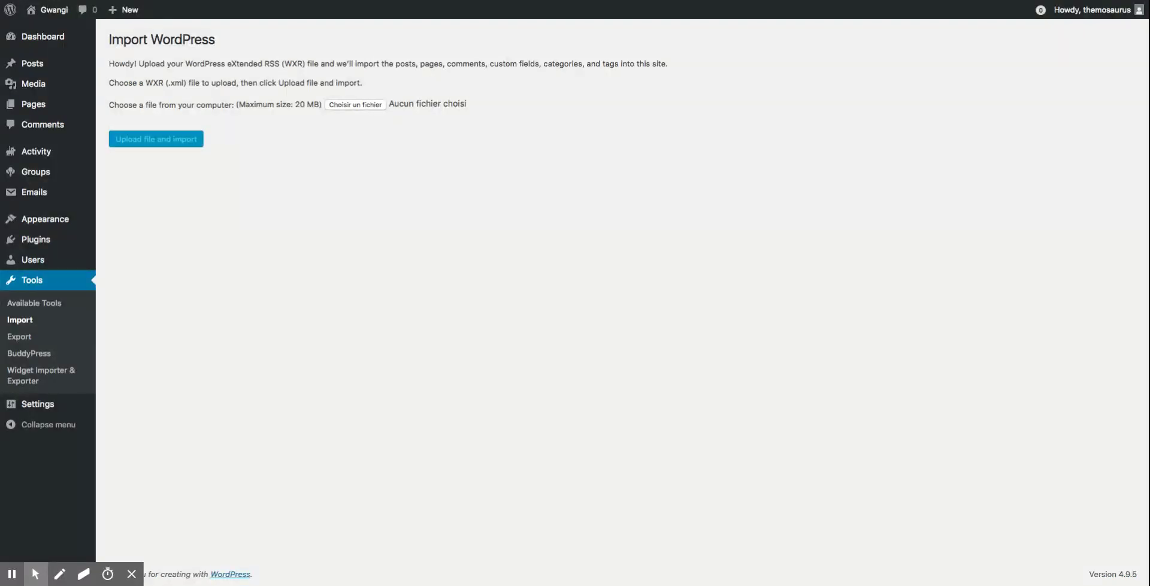
click(366, 106)
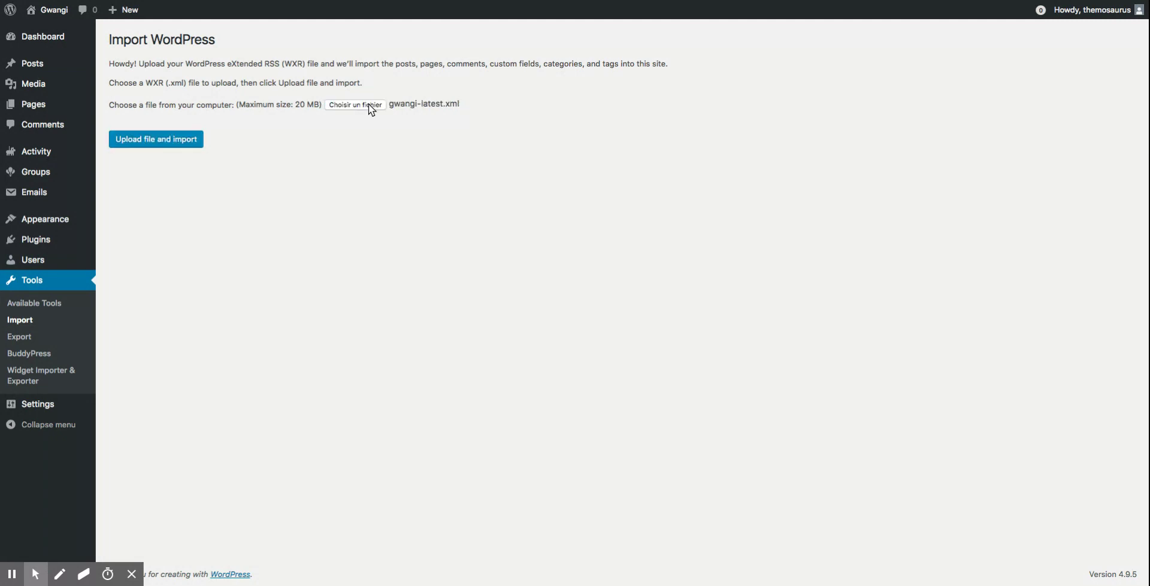
click(183, 139)
Assign the imported posts to the existing user, include file attachments, and run the import.
click(291, 160)
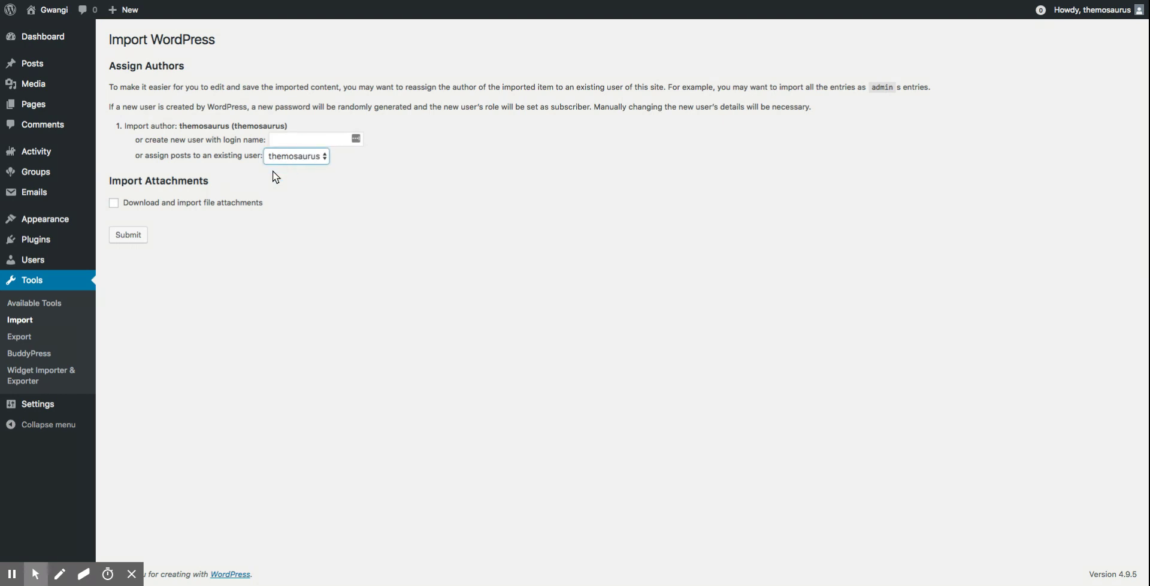
click(233, 205)
key(Return)
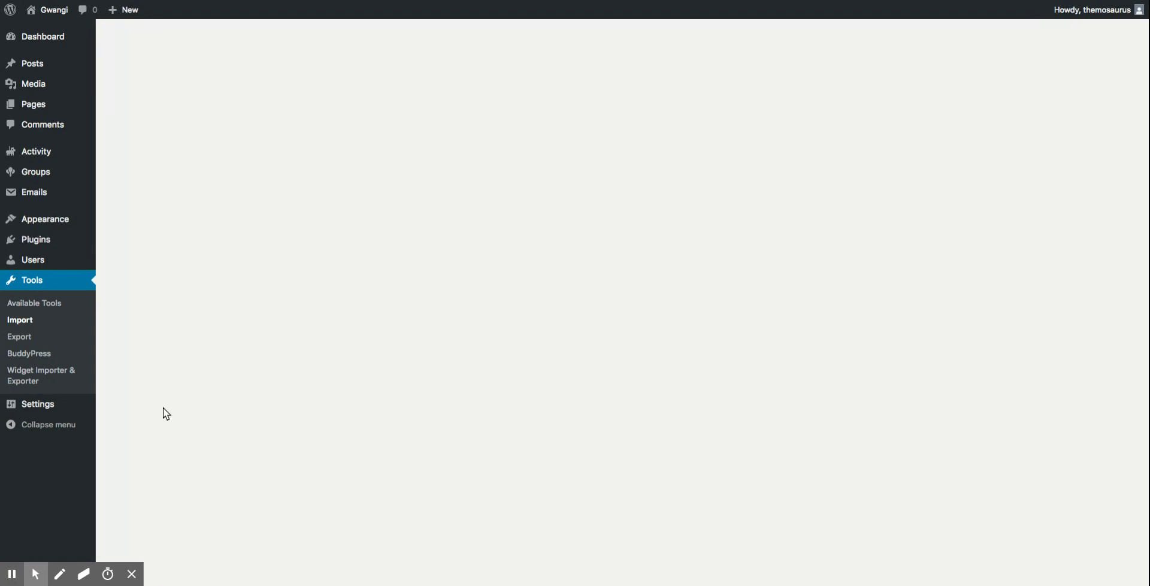
mouse_move(12, 574)
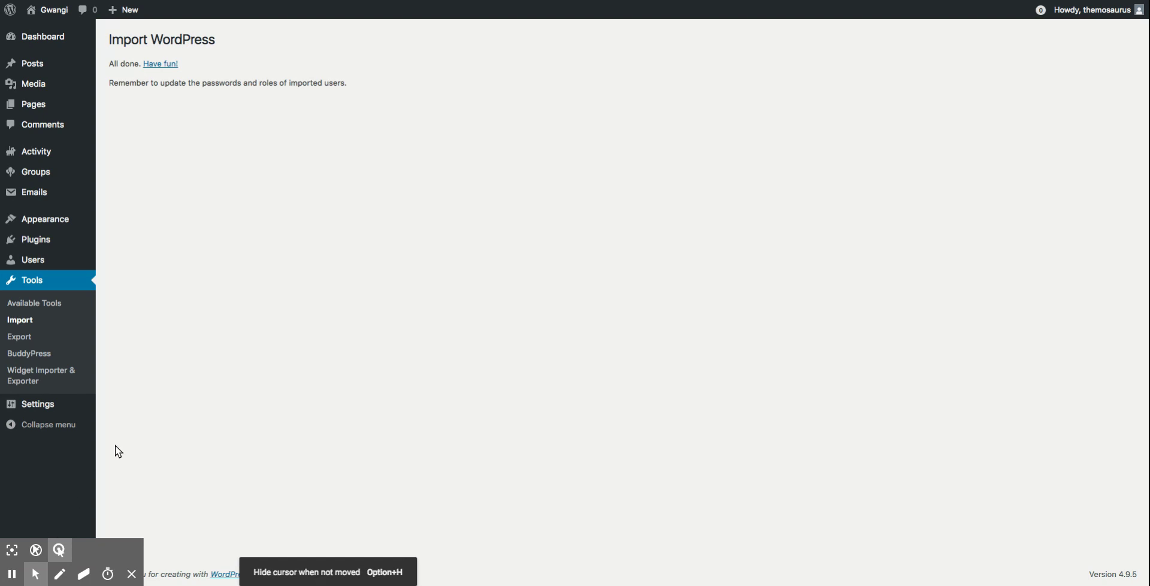
Import the demo widgets from gwangi-youth-latest.wie with the Widget Importer & Exporter and review the import results.
click(51, 381)
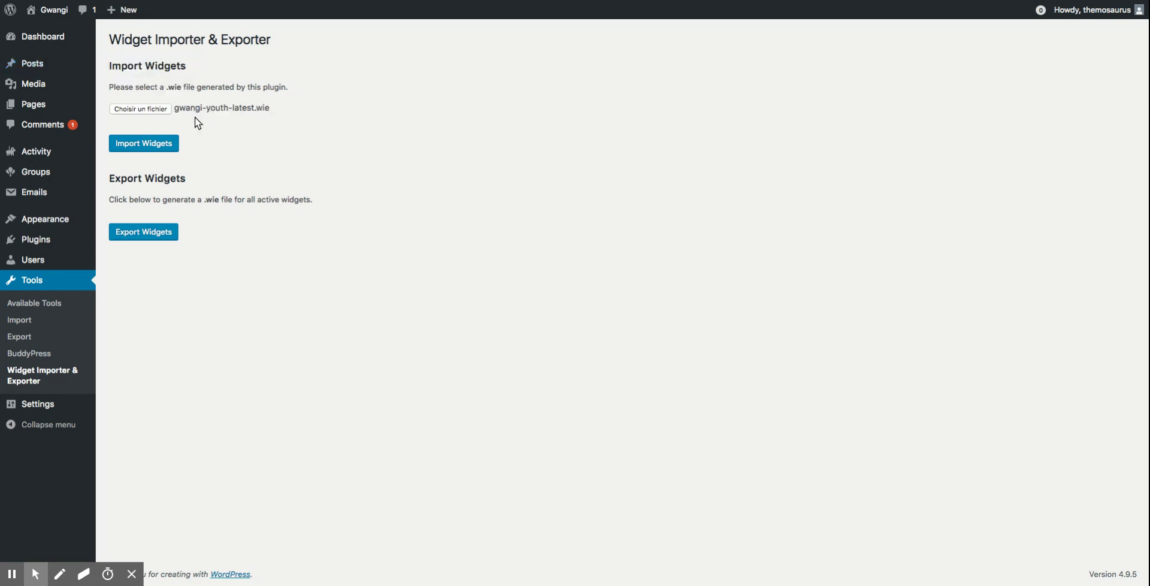
click(162, 147)
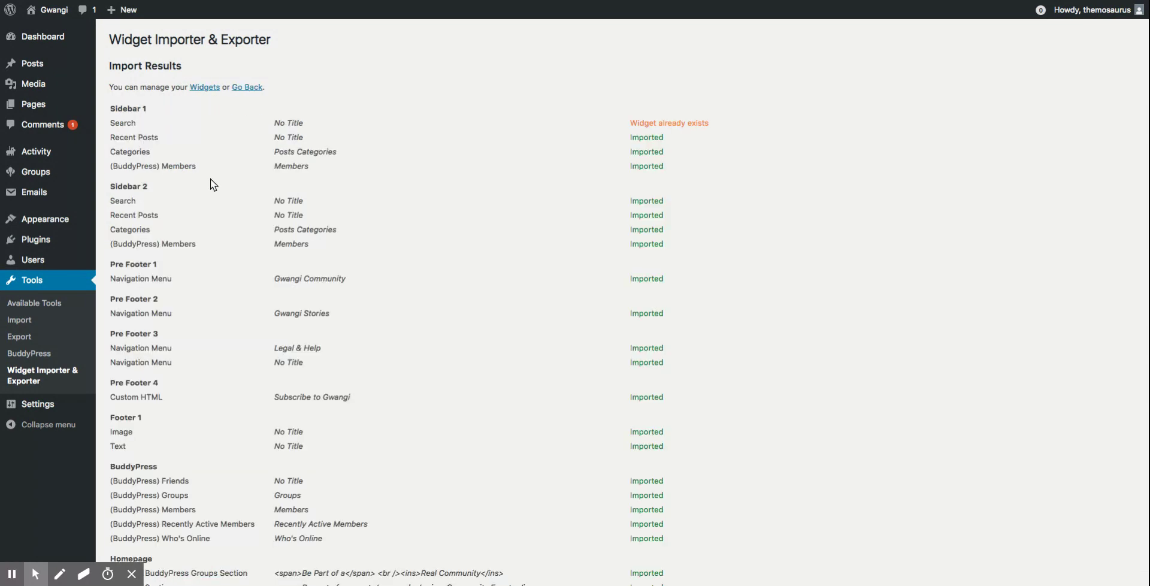
scroll(210, 179, down, 10)
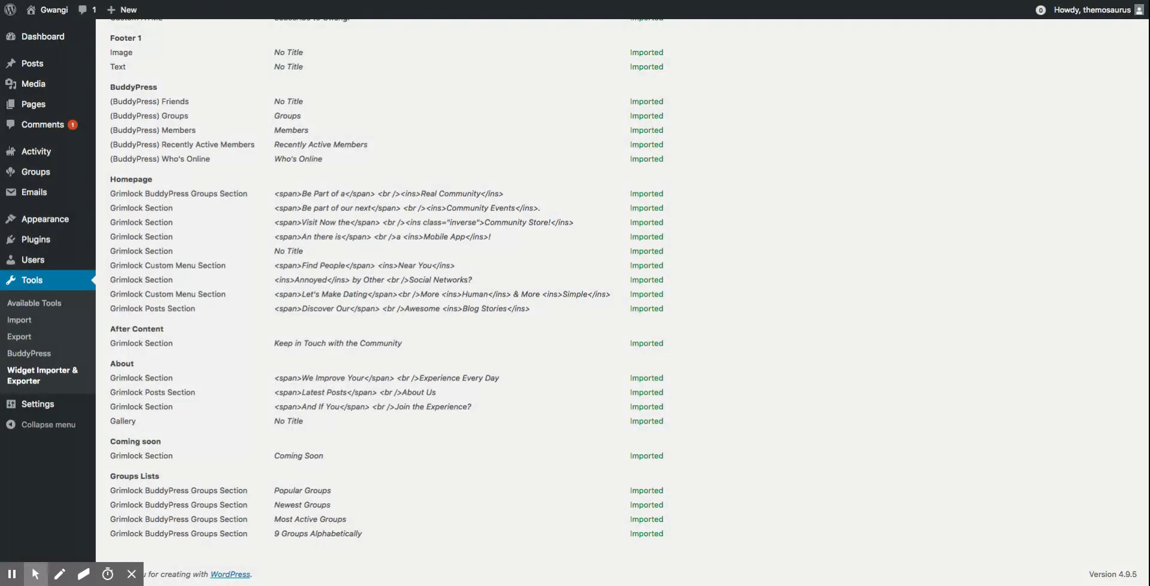
In the reading settings, display a static page, with Find your Life Partner as homepage and The Blog as posts page.
mouse_move(35, 410)
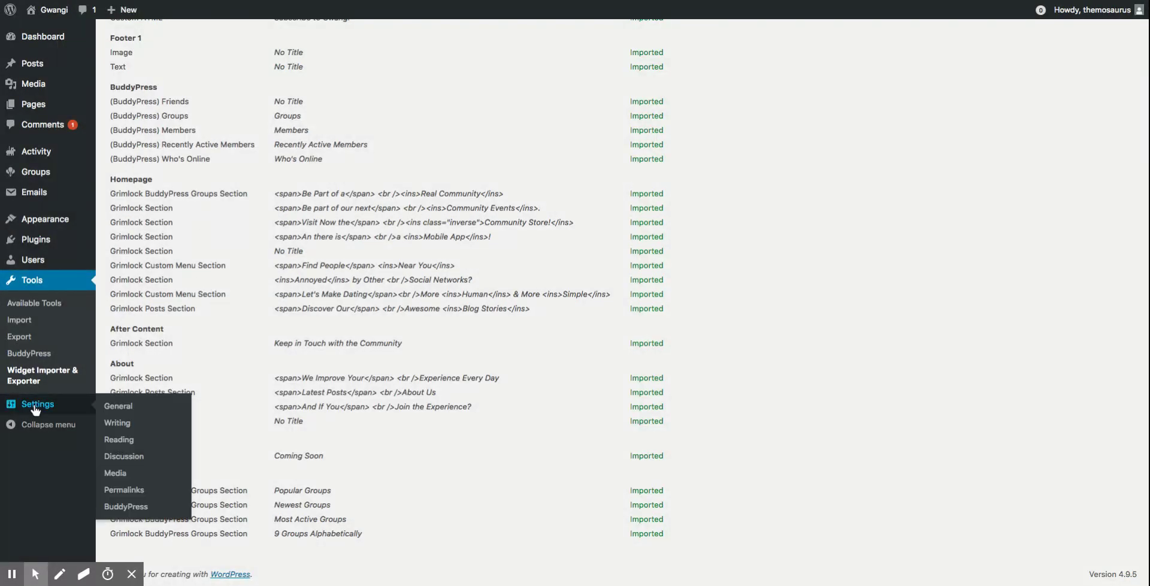
click(118, 443)
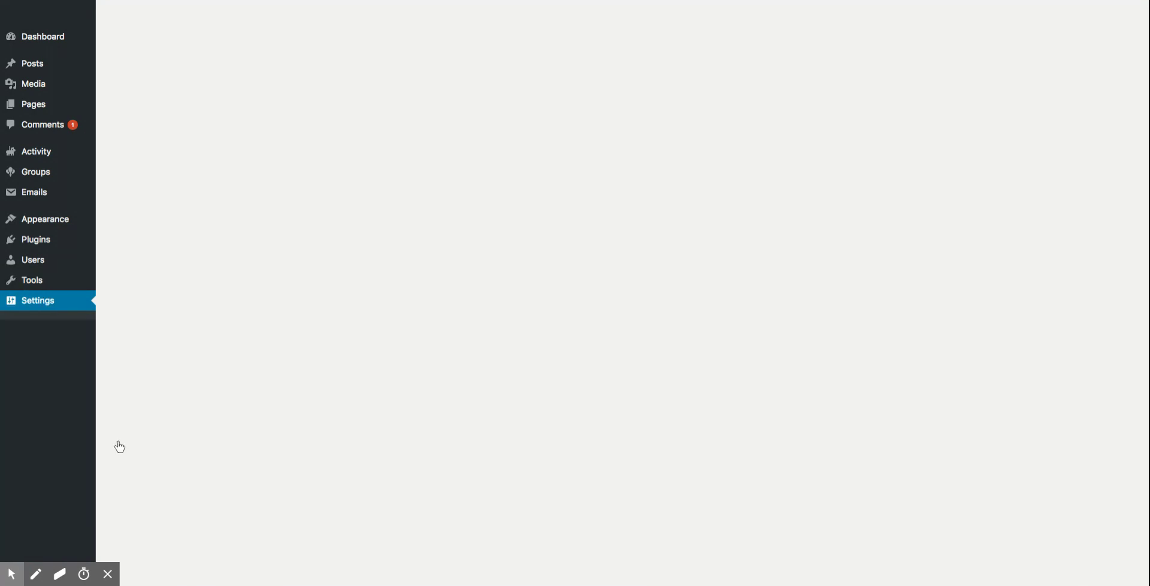
click(246, 95)
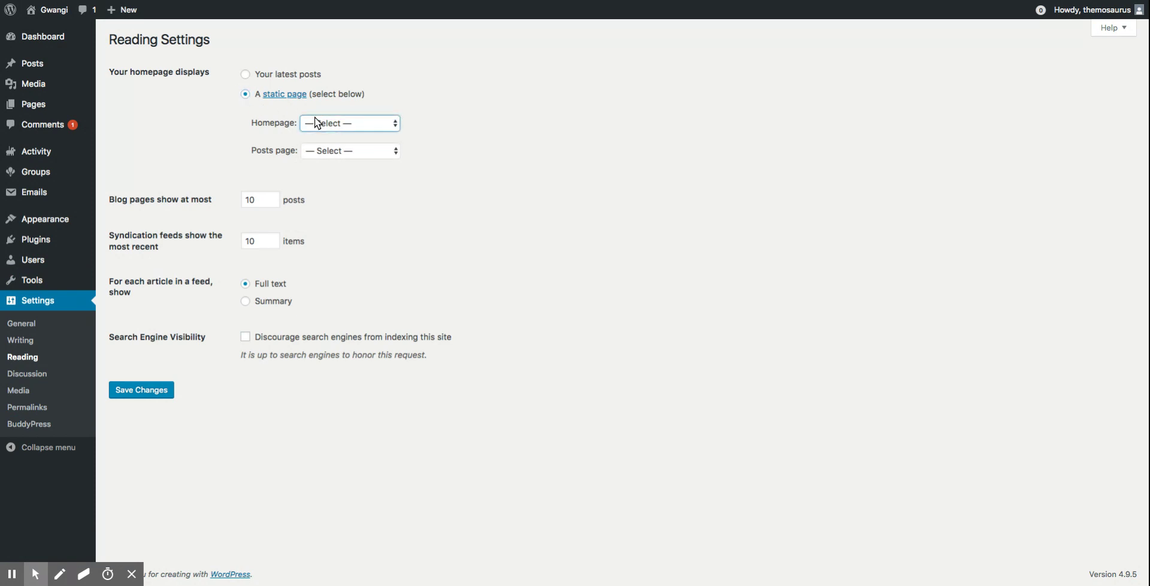
click(315, 175)
click(319, 148)
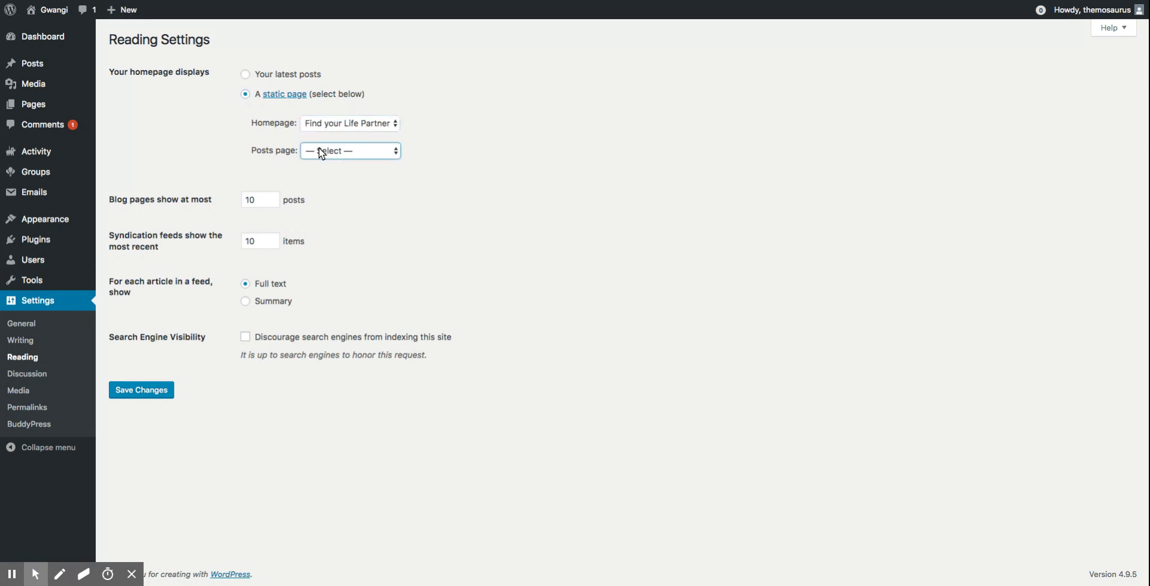
click(319, 165)
Set blog pages to show at most 12 posts and save the reading settings.
click(254, 199)
key(BackSpace)
text(2)
click(160, 387)
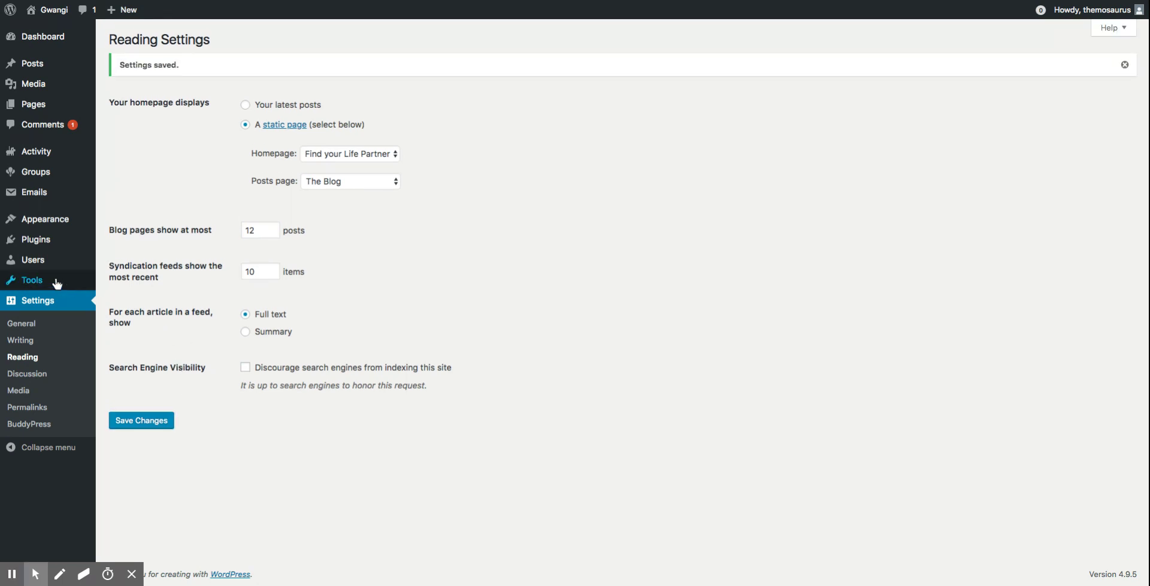
Assign the User - Logged In, User - Logged Out and Primary menus to the Logged In Users, Logged Out Users and Primary locations, and save.
mouse_move(51, 222)
click(116, 273)
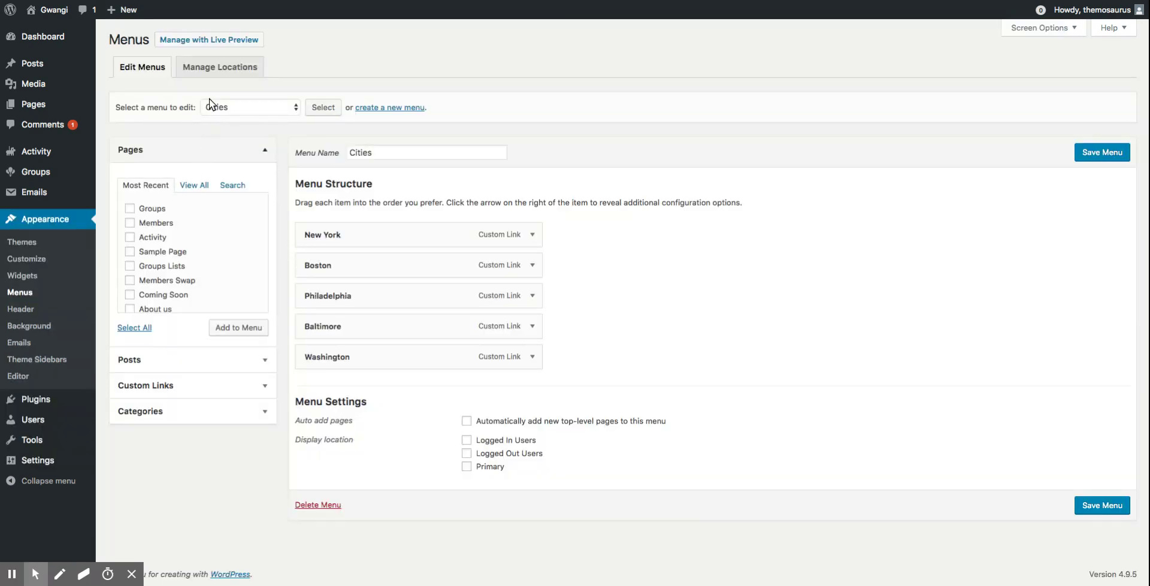
click(219, 69)
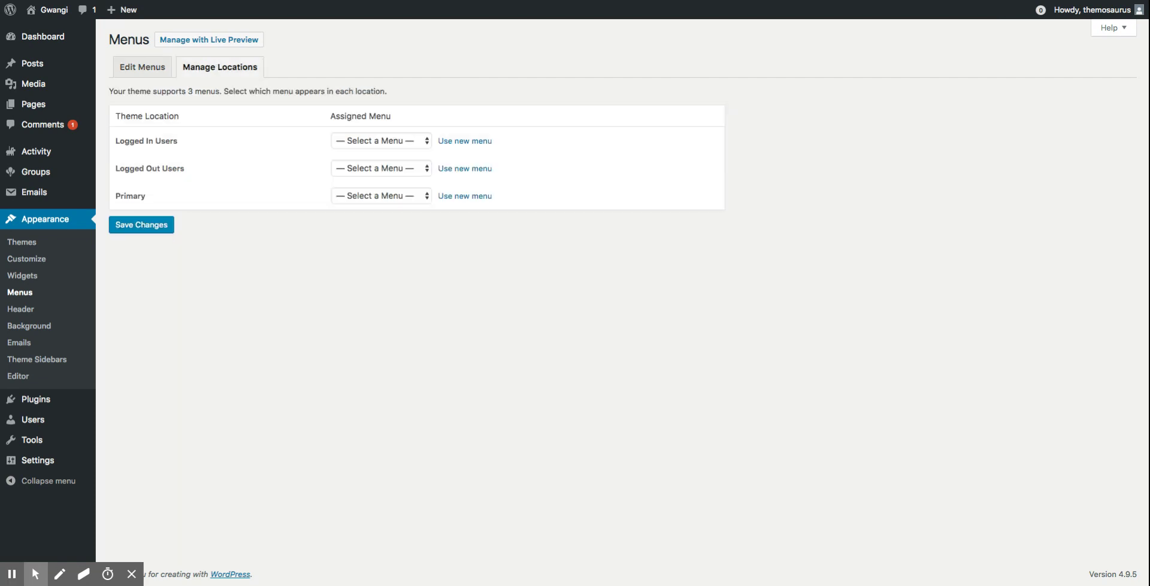
click(352, 138)
click(359, 214)
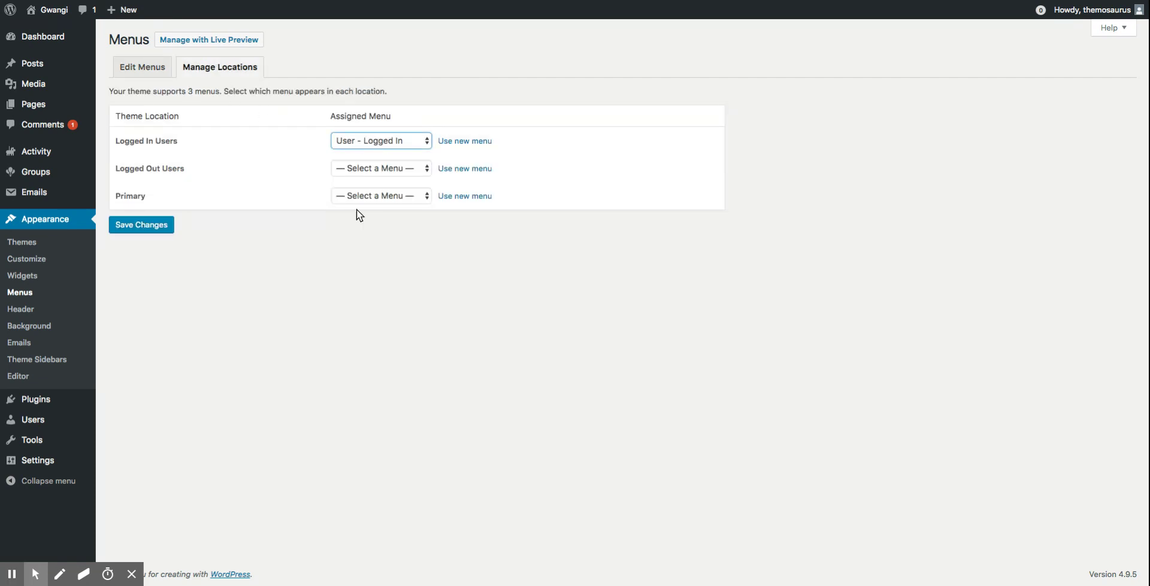
click(356, 172)
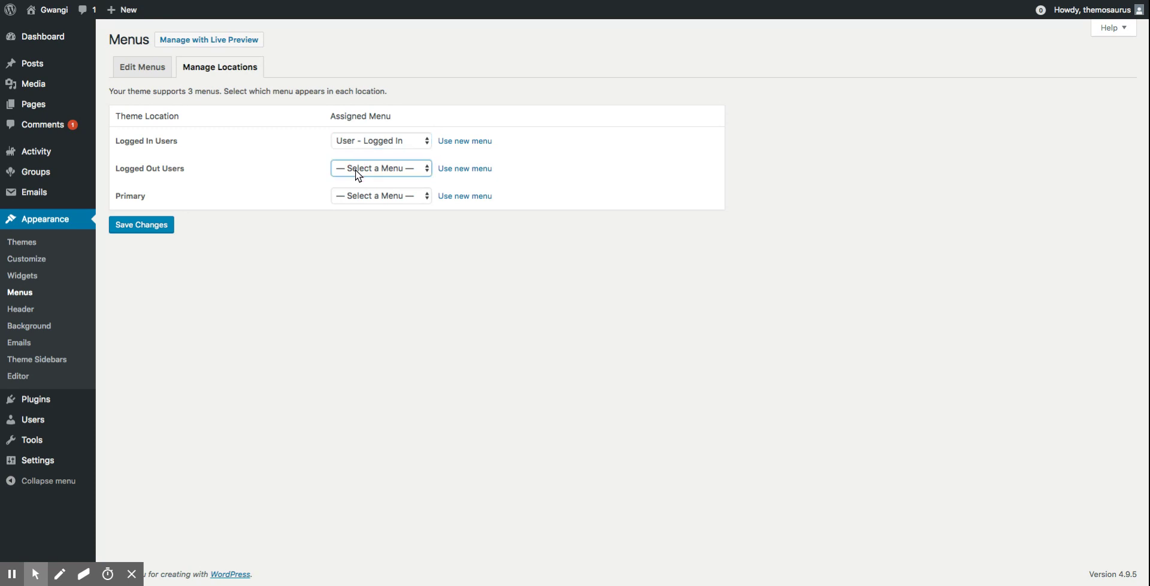
click(354, 229)
click(348, 195)
click(353, 210)
click(161, 227)
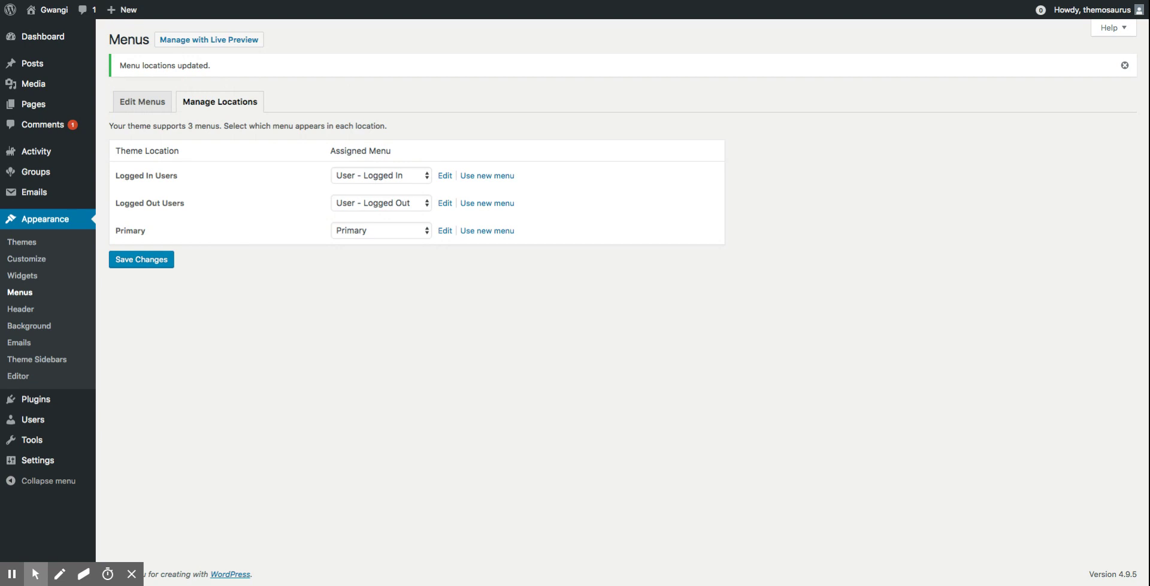
Visit the site's front end to view the configured homepage.
mouse_move(48, 10)
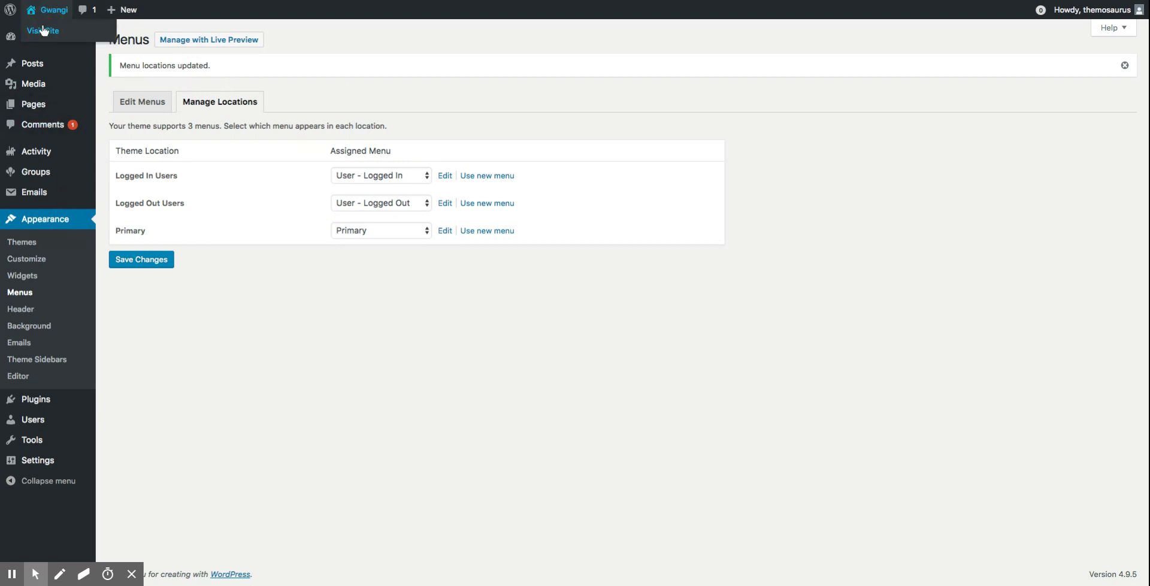
click(43, 30)
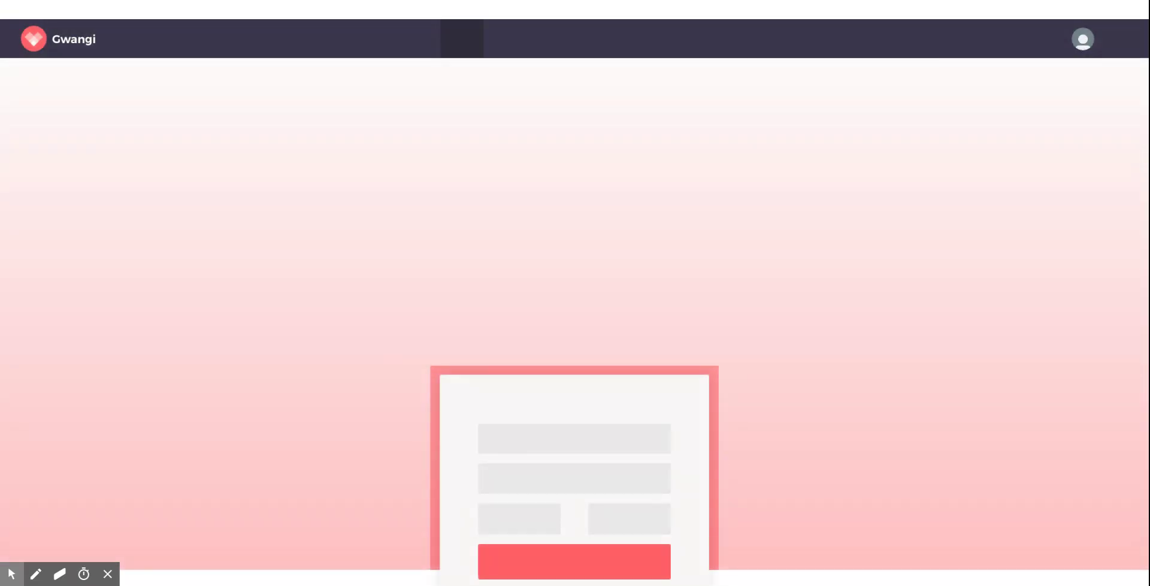